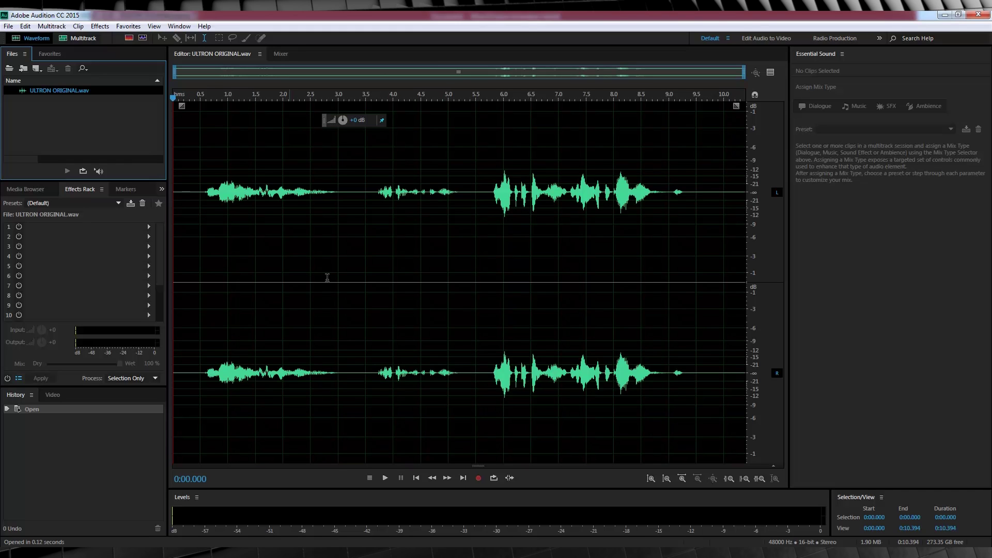
left_click(385, 478)
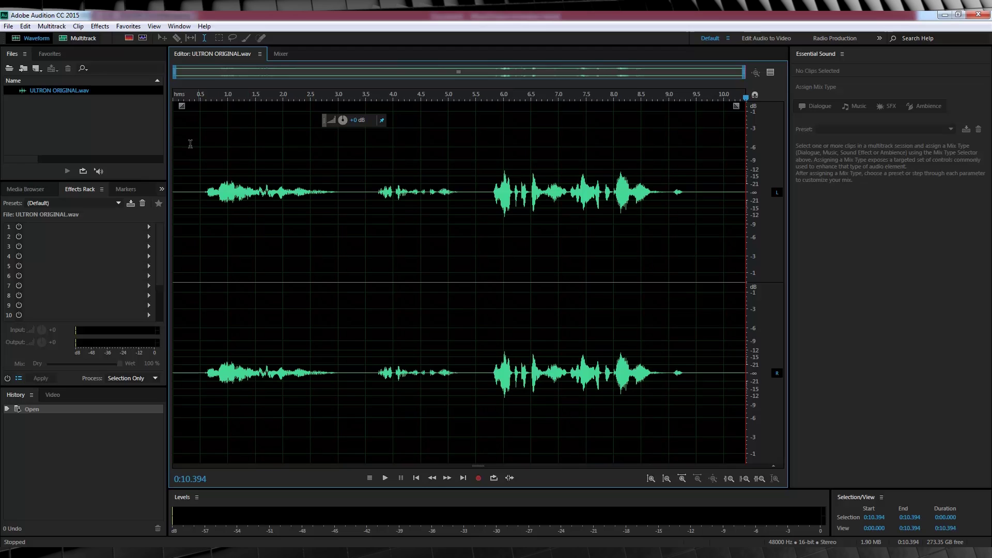
Create a new multitrack session named 'ulrton voice'.
left_click(74, 39)
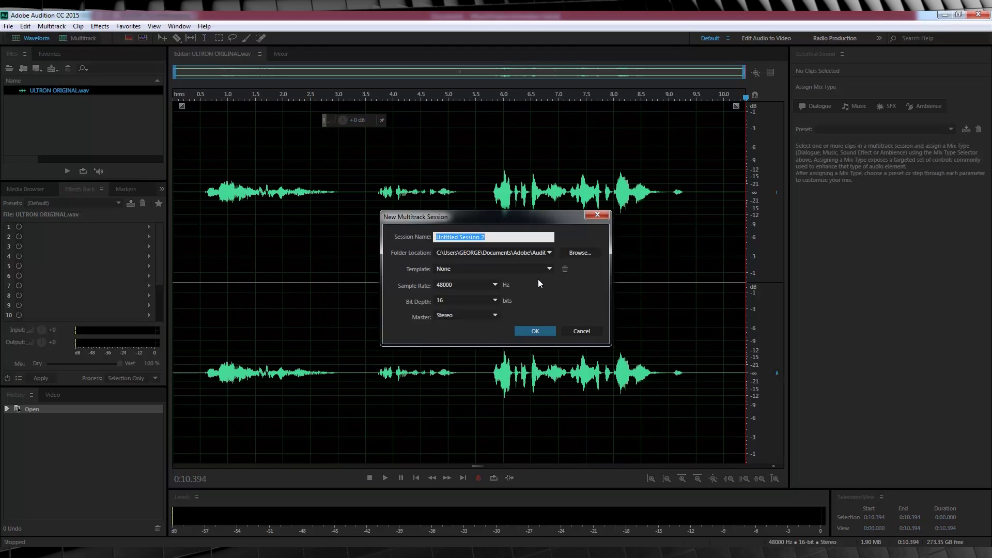
type("ulrton voice")
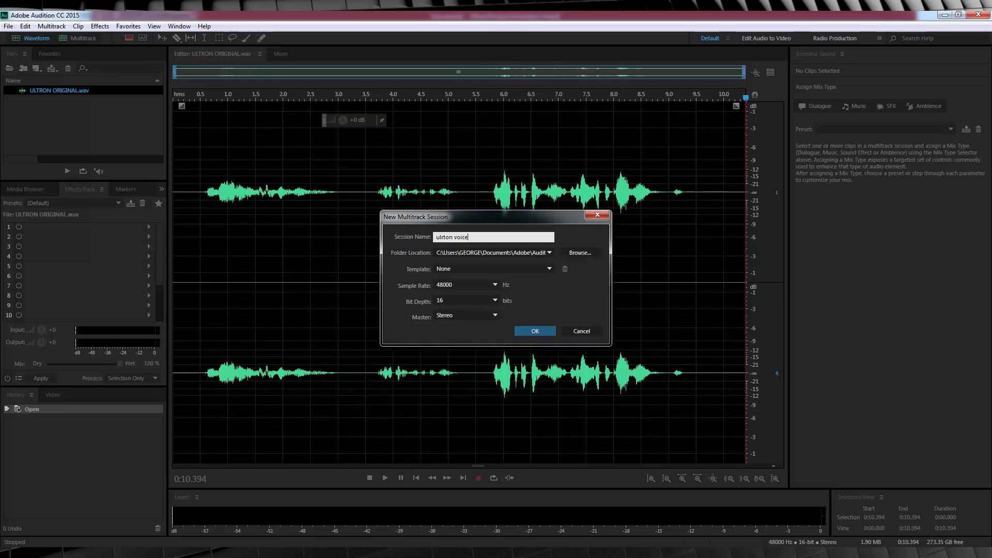
key("Return")
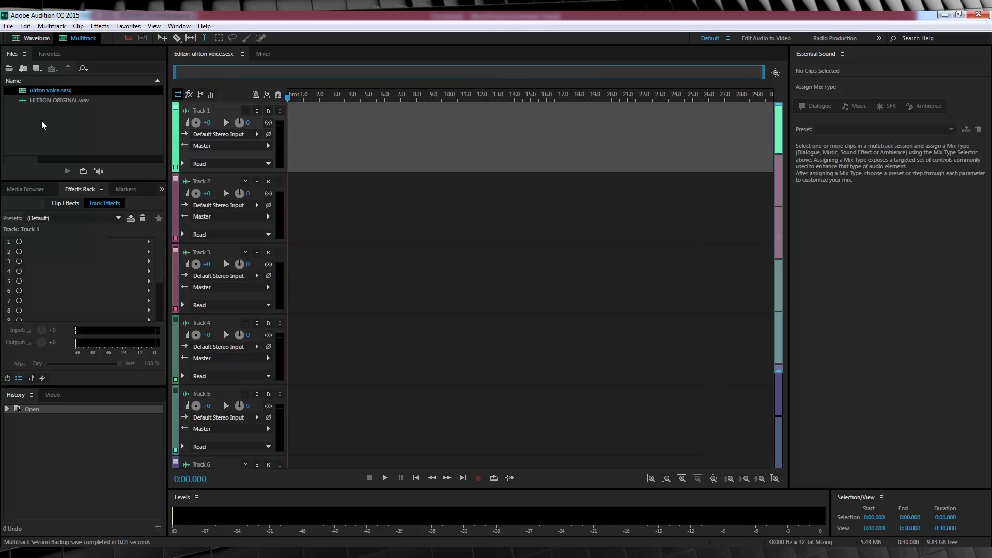
Place ULTRON ORIGINAL.wav on Tracks 1, 2 and 3, and raise Track 1's clip about 2.9 dB.
left_click_drag(48, 101, 305, 127)
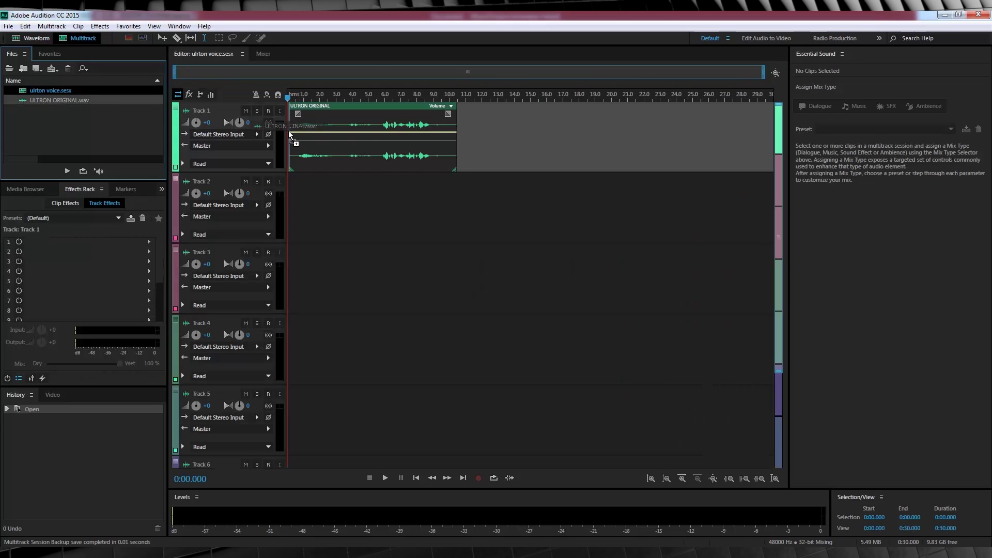
left_click_drag(75, 102, 310, 199)
left_click_drag(55, 103, 282, 287)
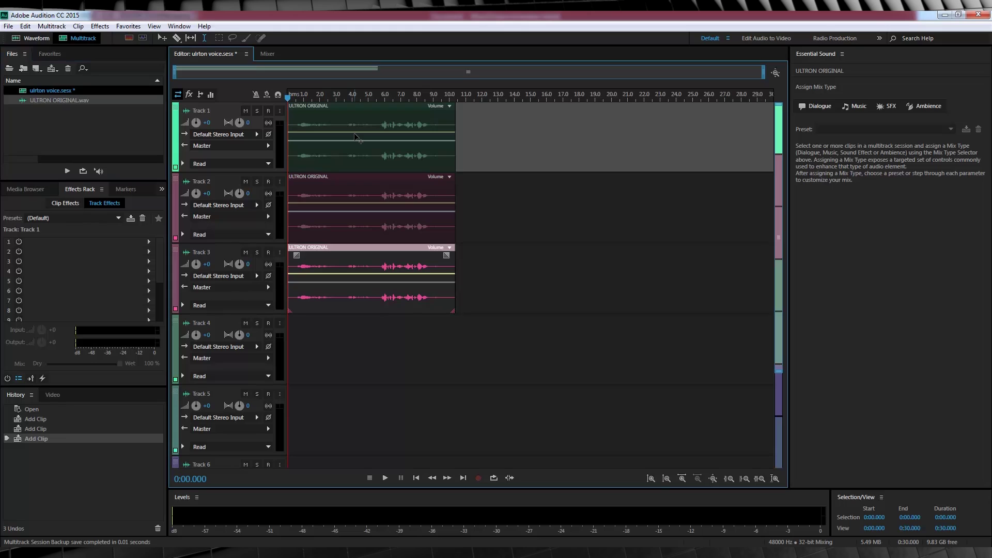
left_click_drag(360, 134, 365, 130)
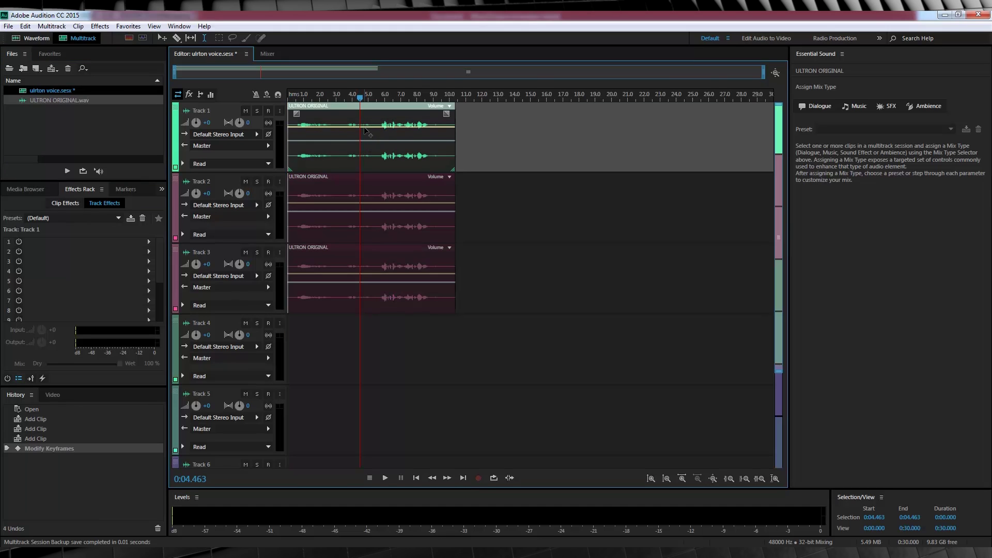
Add a Modulation > Flanger to Track 2's effects rack using the Robotic preset.
left_click(226, 183)
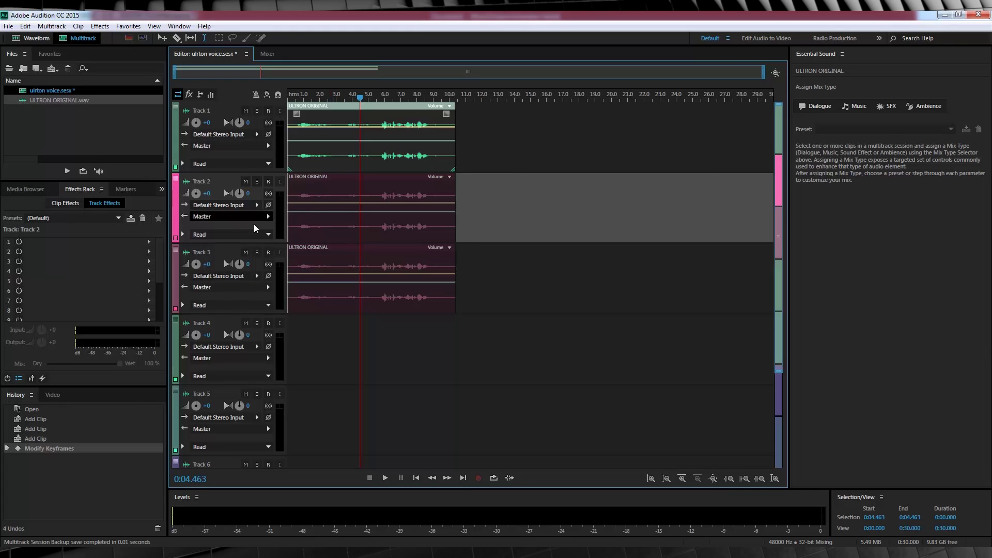
left_click(149, 241)
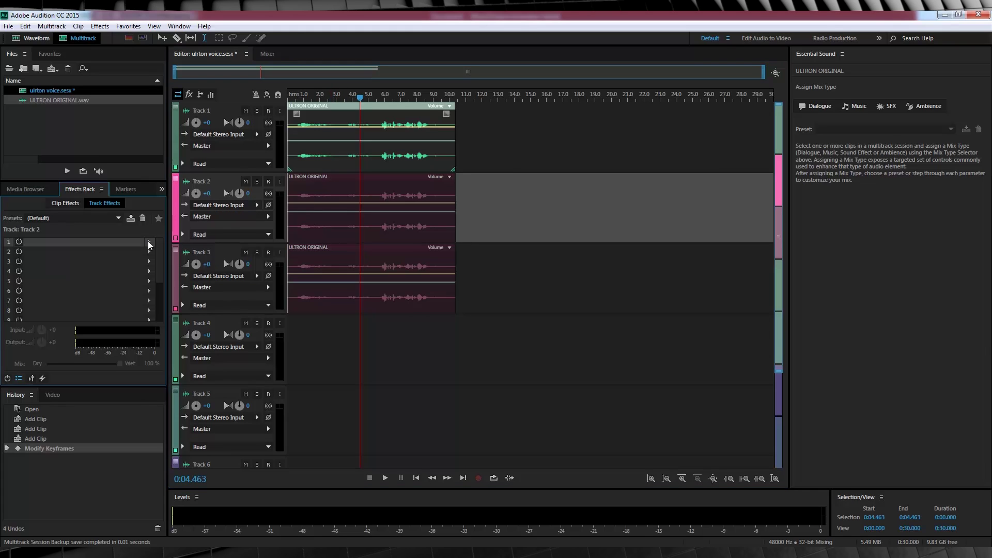
mouse_move(231, 316)
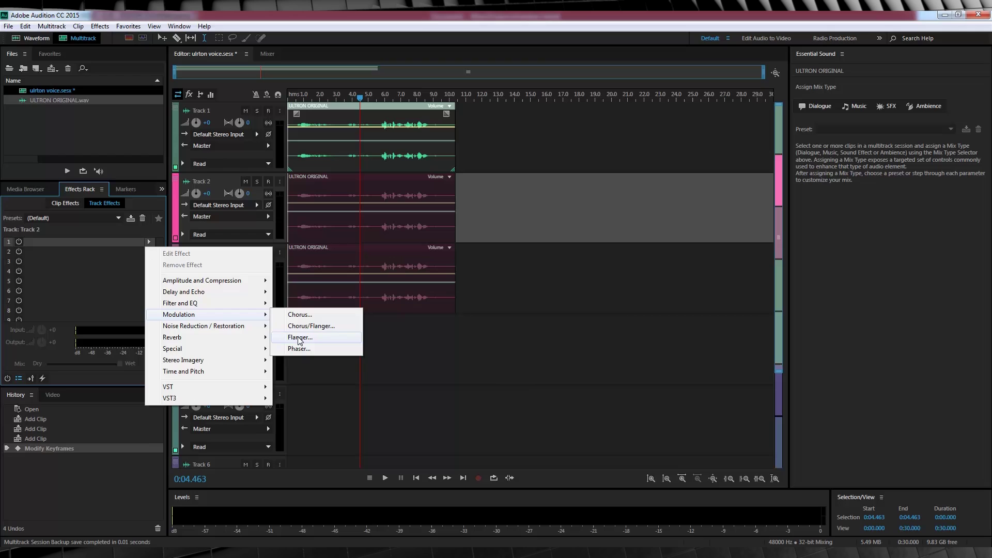
left_click(313, 342)
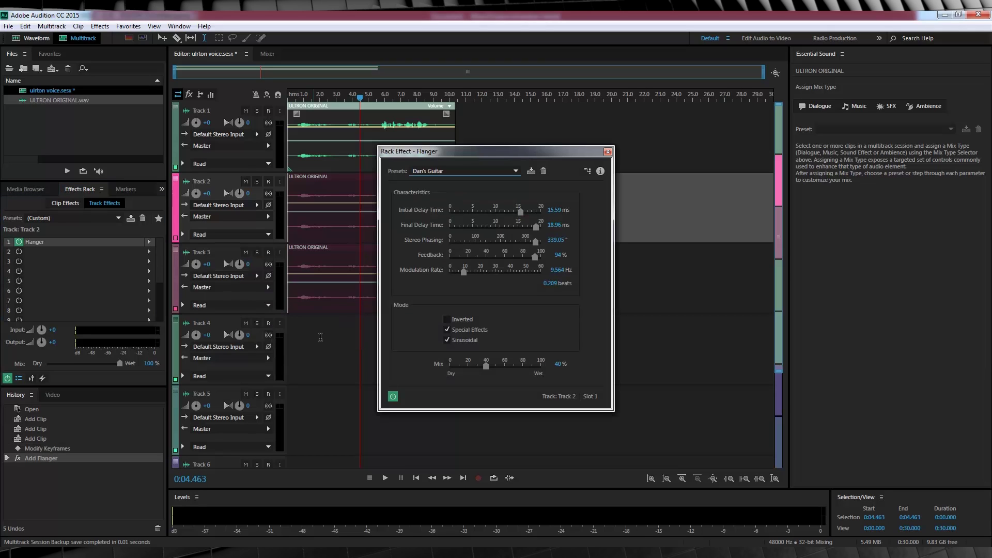
left_click(506, 175)
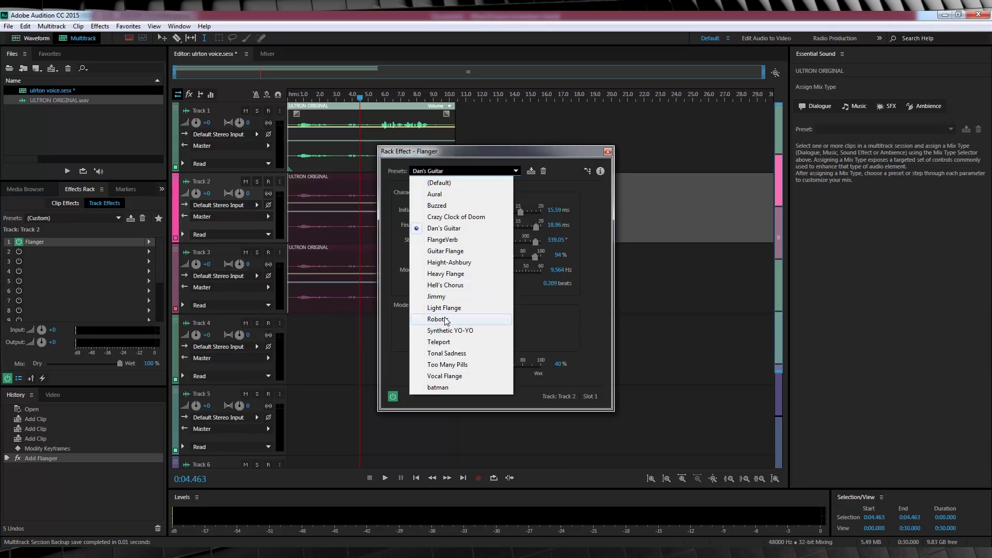
left_click(456, 321)
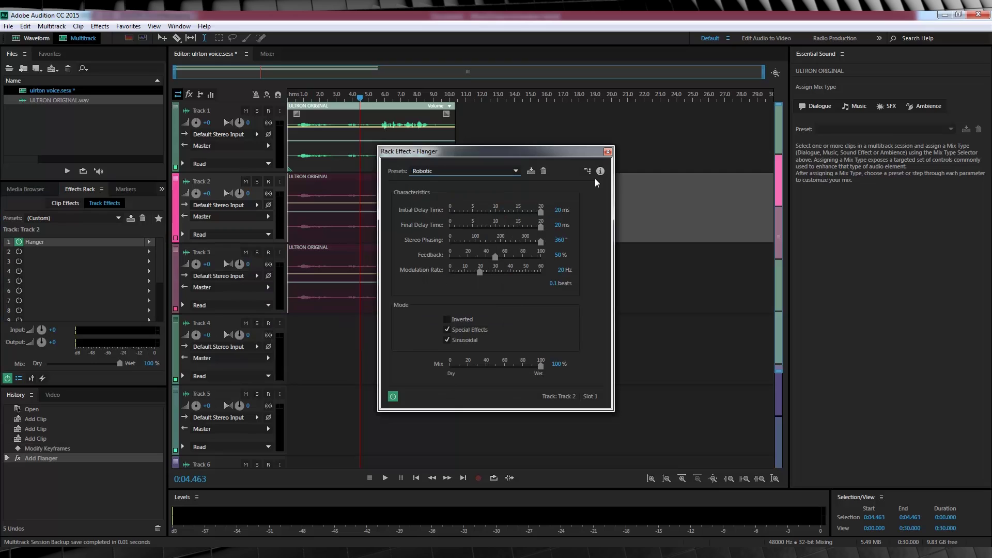
left_click(608, 152)
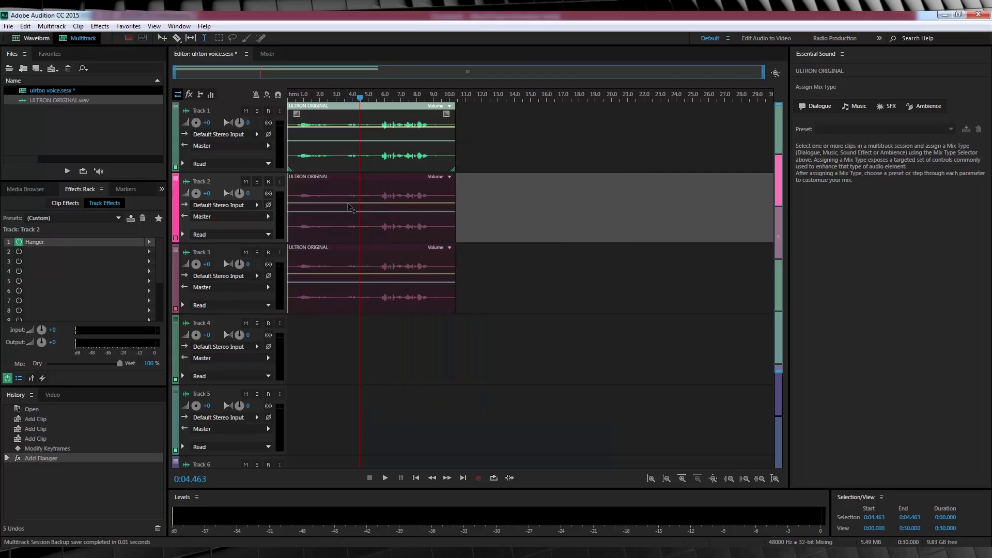
Lower Track 2's clip volume about 4.8 dB and solo Tracks 1 and 2.
left_click_drag(349, 207, 355, 216)
left_click(257, 181)
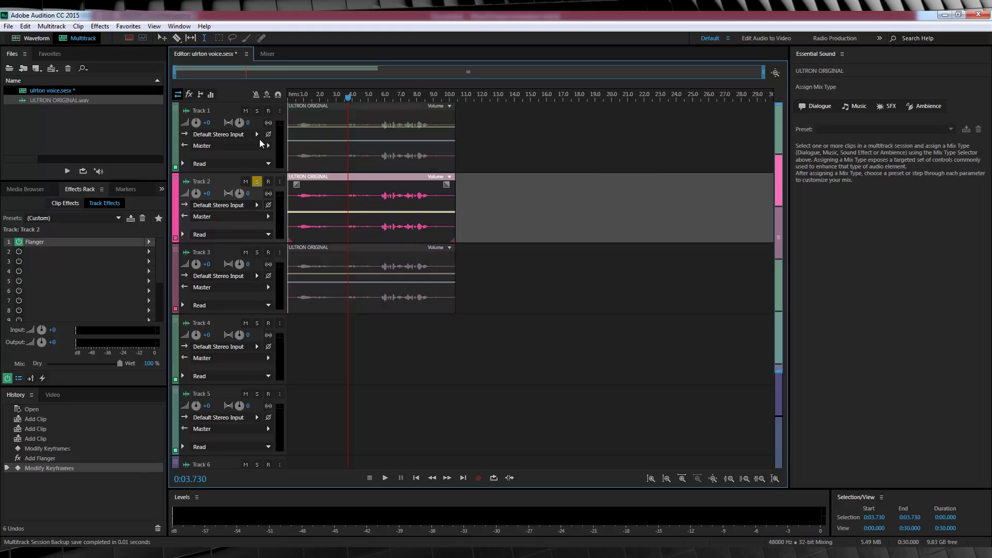
left_click(257, 110)
Play the soloed tracks from the start, then stop and unsolo Track 1.
left_click(293, 99)
key("space")
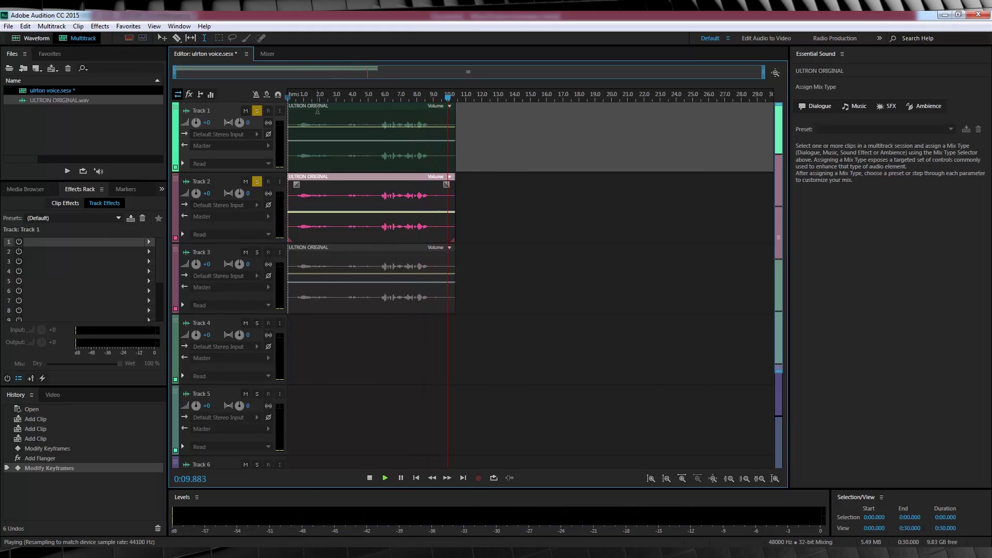
key("Home")
left_click(257, 110)
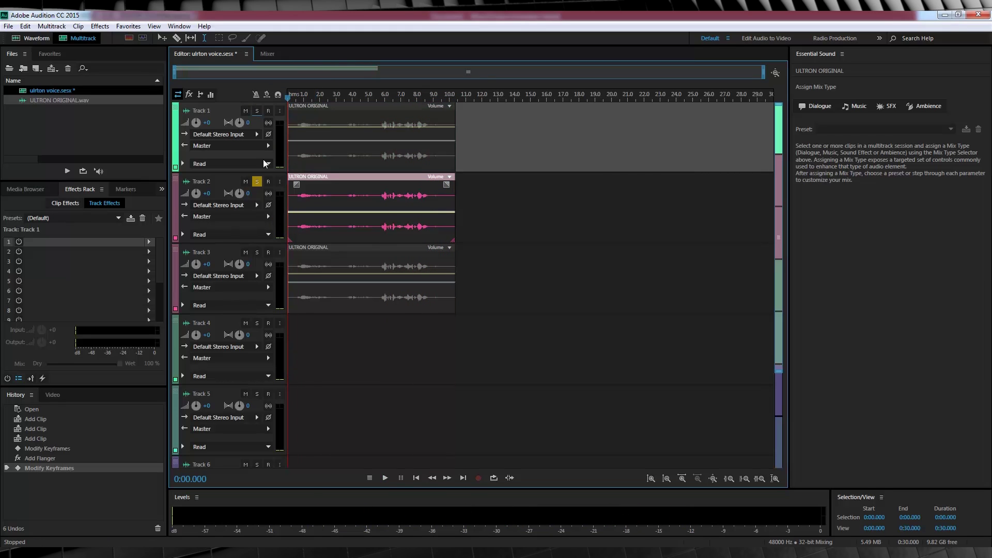
Unsolo Track 2 and add a Pitch Shifter at its Default preset to Track 3.
left_click(256, 183)
left_click(224, 253)
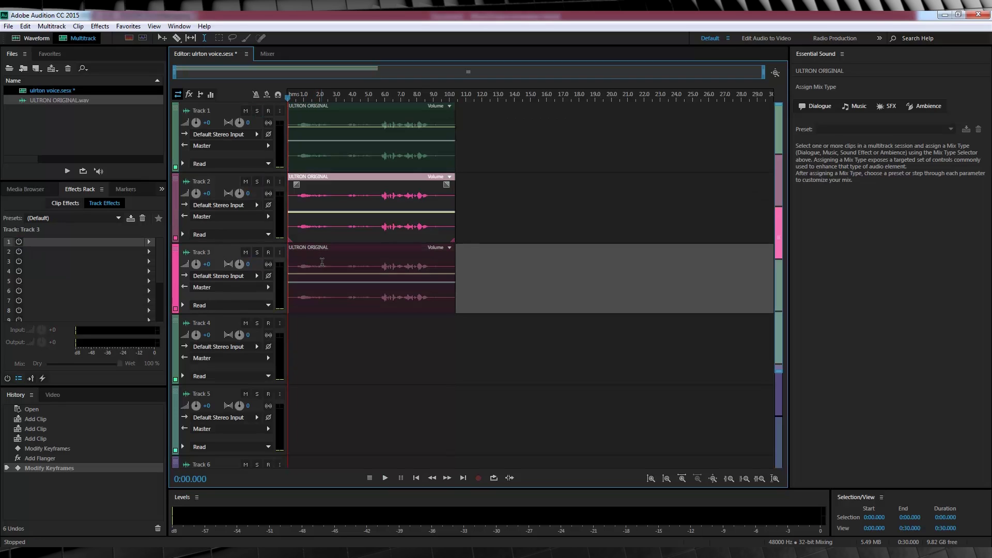
left_click(149, 241)
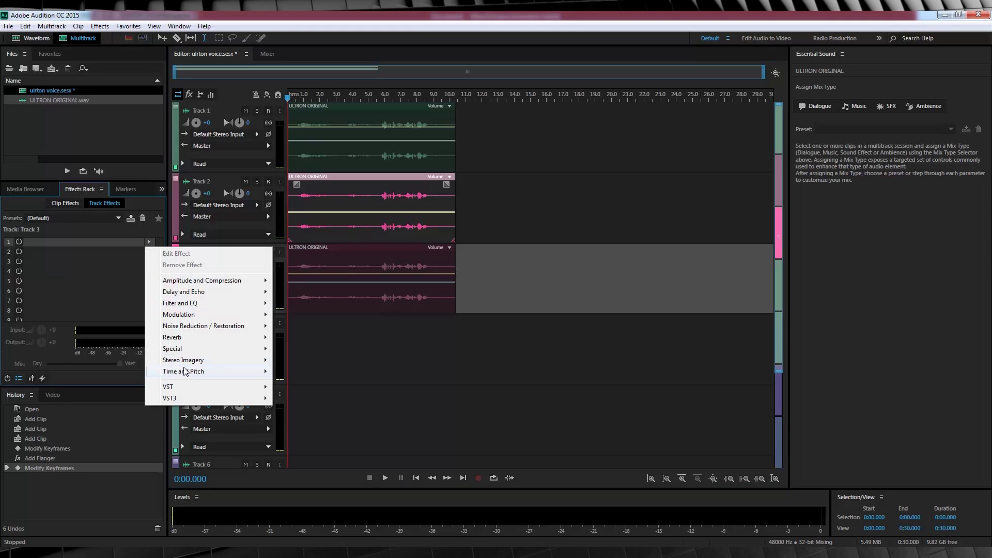
mouse_move(197, 372)
left_click(316, 383)
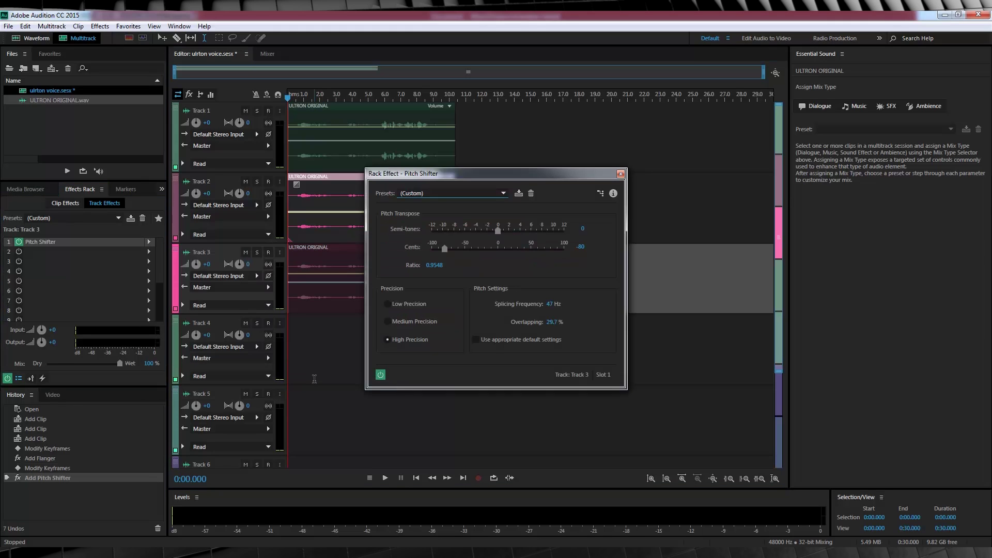
left_click(487, 194)
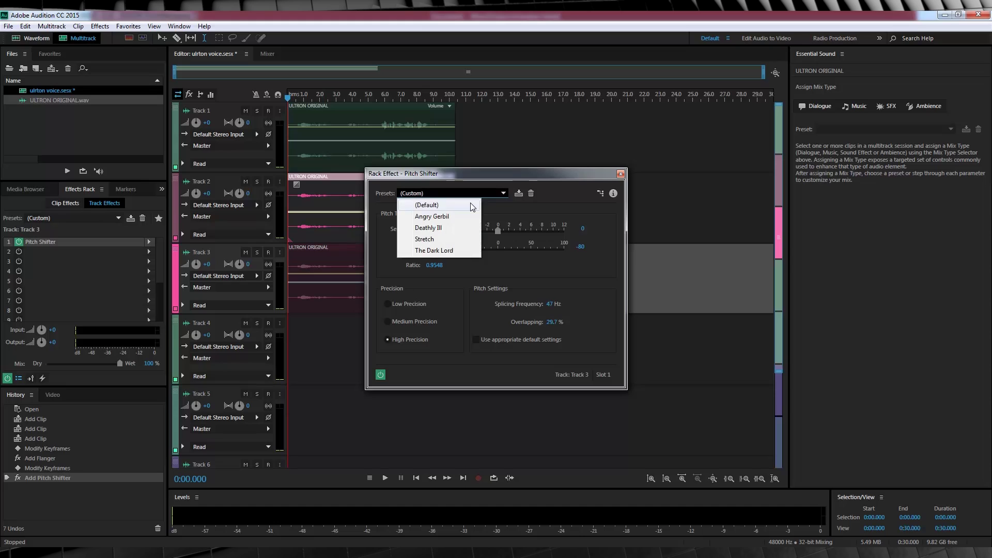
left_click(480, 202)
Set the Pitch Shifter to -2 semitones, High Precision, 47 Hz splicing and 20% overlapping.
left_click(583, 229)
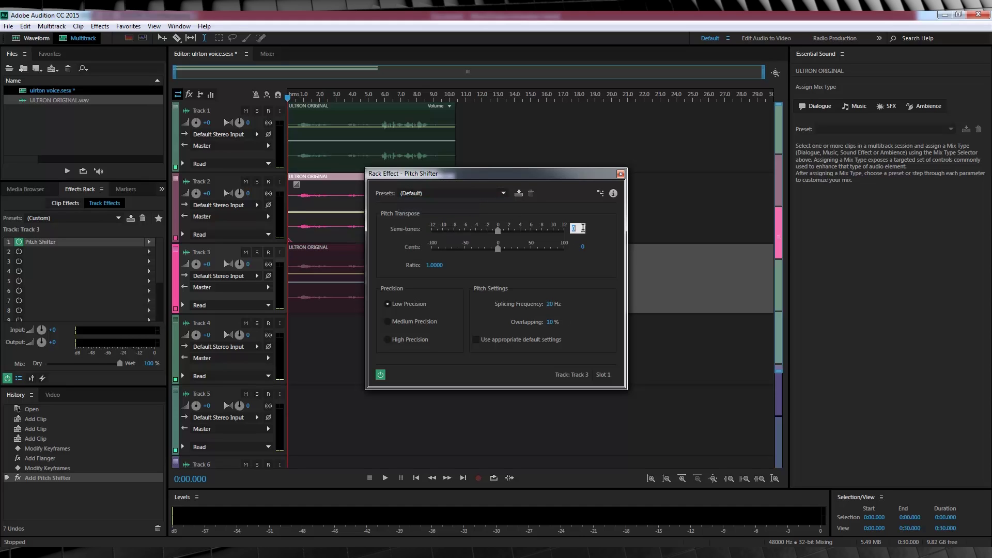
key("Return")
left_click(389, 340)
left_click(550, 305)
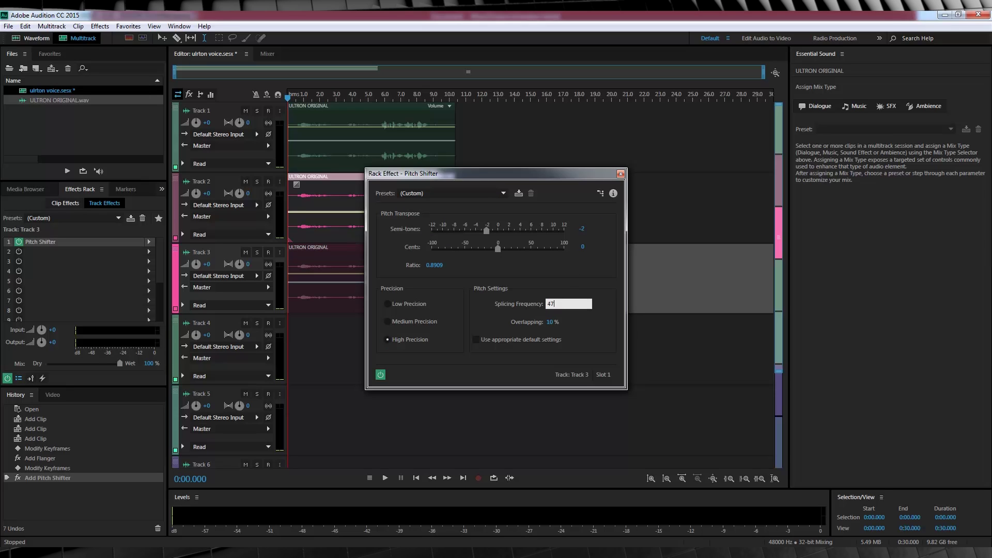
key("Return")
left_click(549, 323)
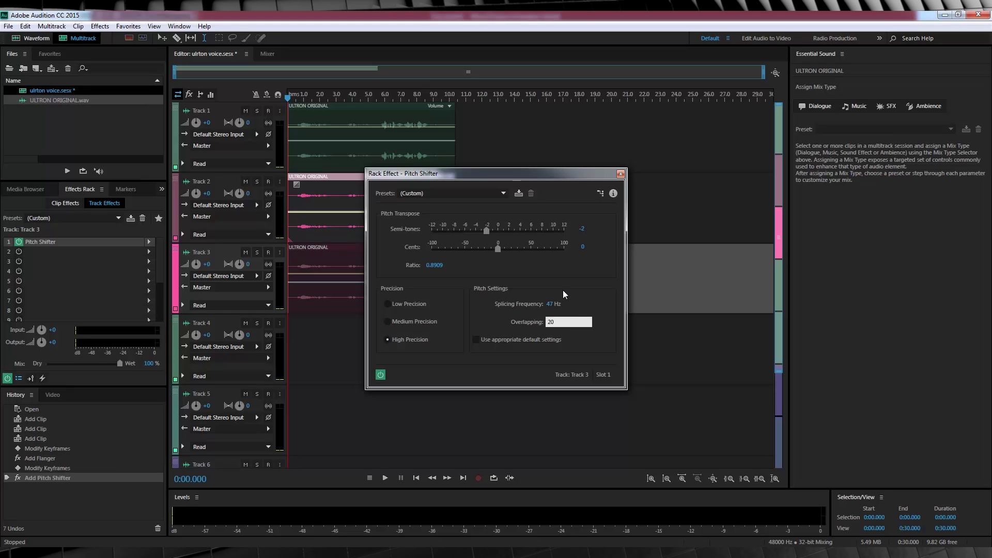
key("Return")
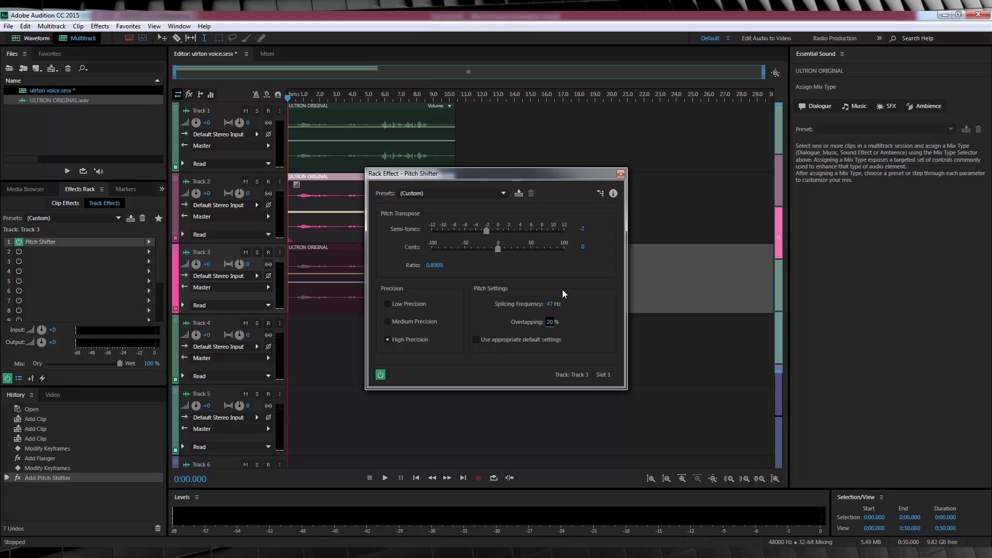
left_click(620, 173)
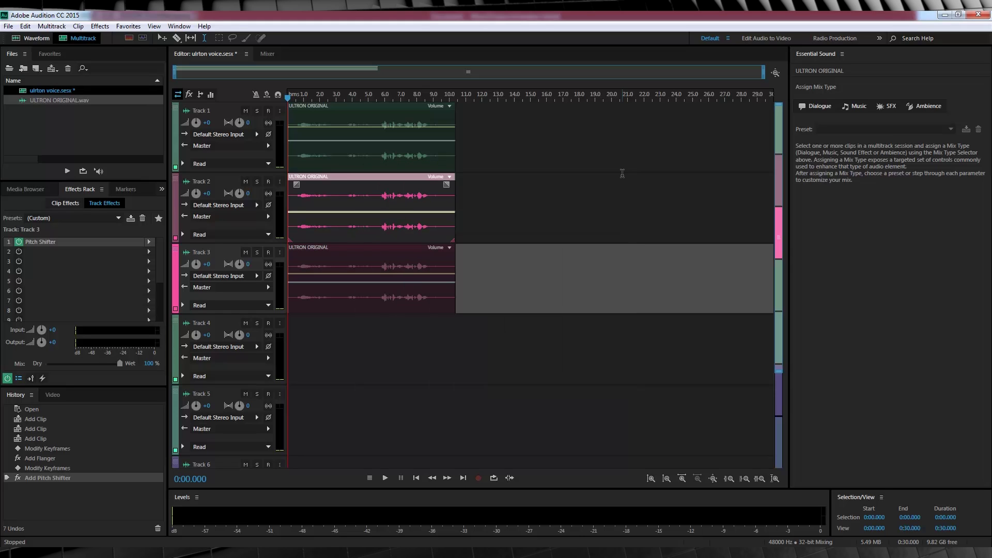
left_click(149, 252)
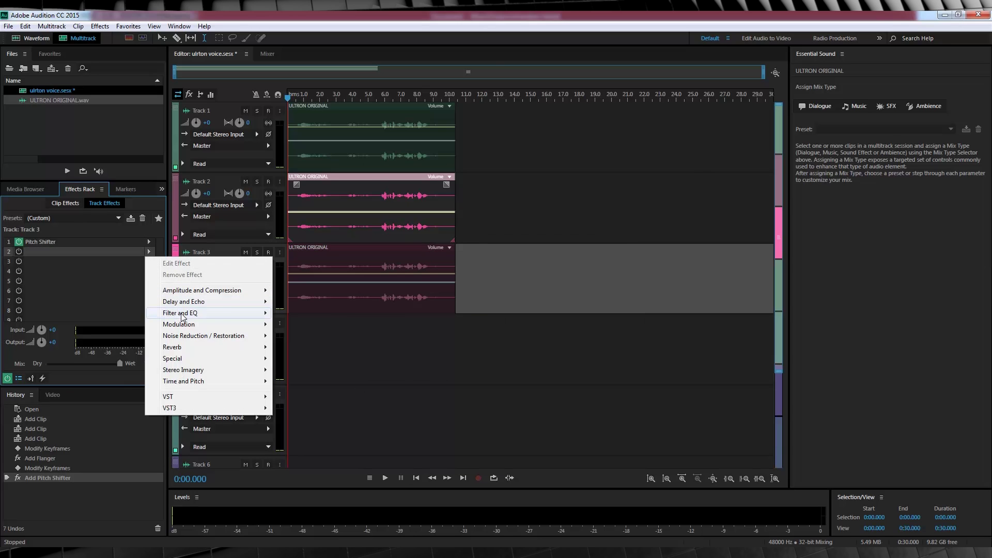
Add a Default FFT Filter to Track 3 and boost frequencies below 100 Hz by about 10 dB.
mouse_move(192, 317)
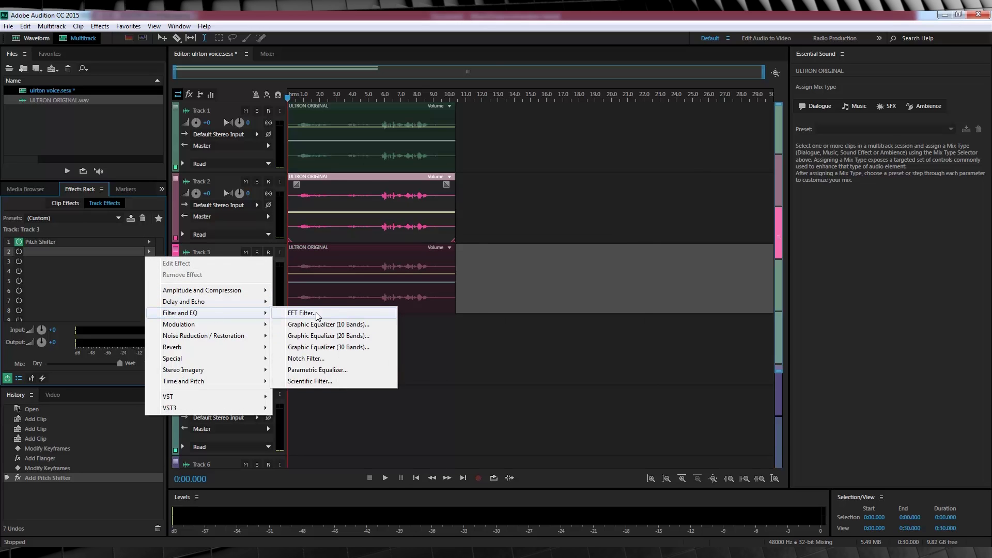
left_click(300, 313)
left_click(444, 176)
left_click(413, 188)
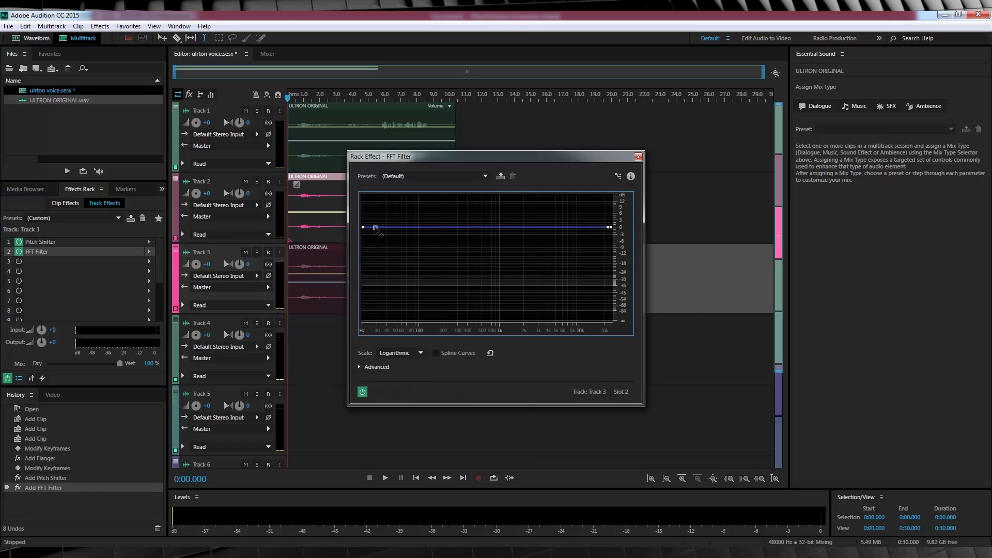
left_click_drag(376, 227, 428, 206)
left_click(427, 205)
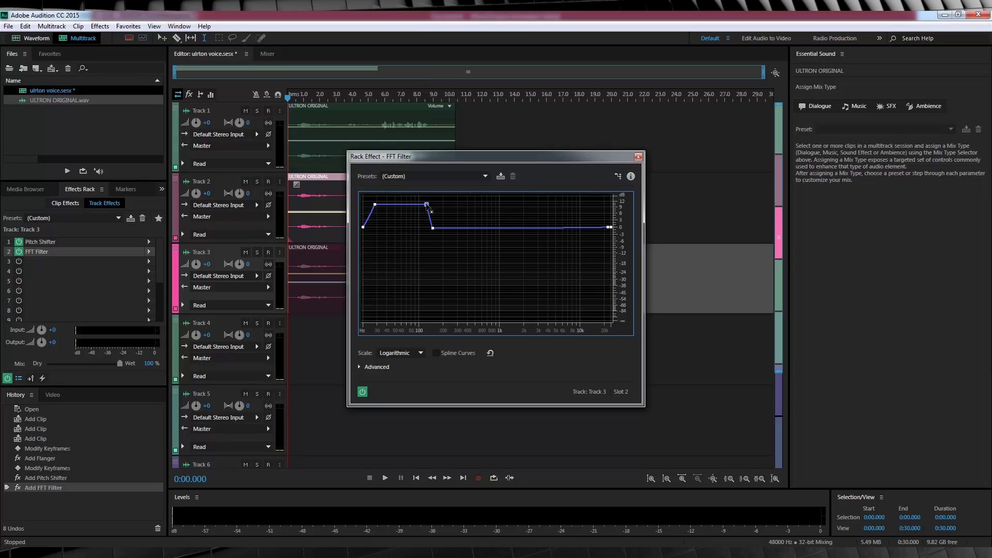
left_click(638, 156)
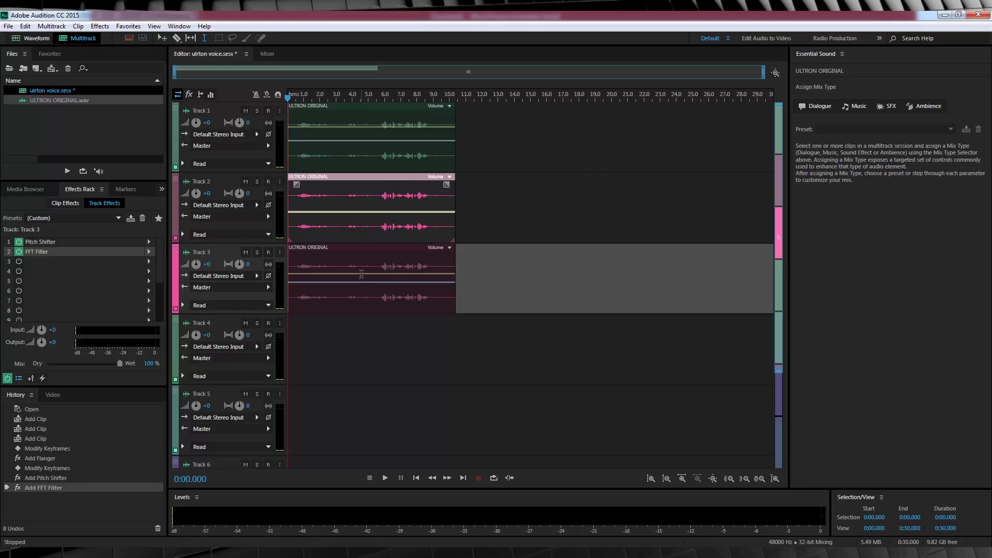
Lower Track 3's clip volume to about -5.5 dB and play the full mix from the start.
left_click(365, 279)
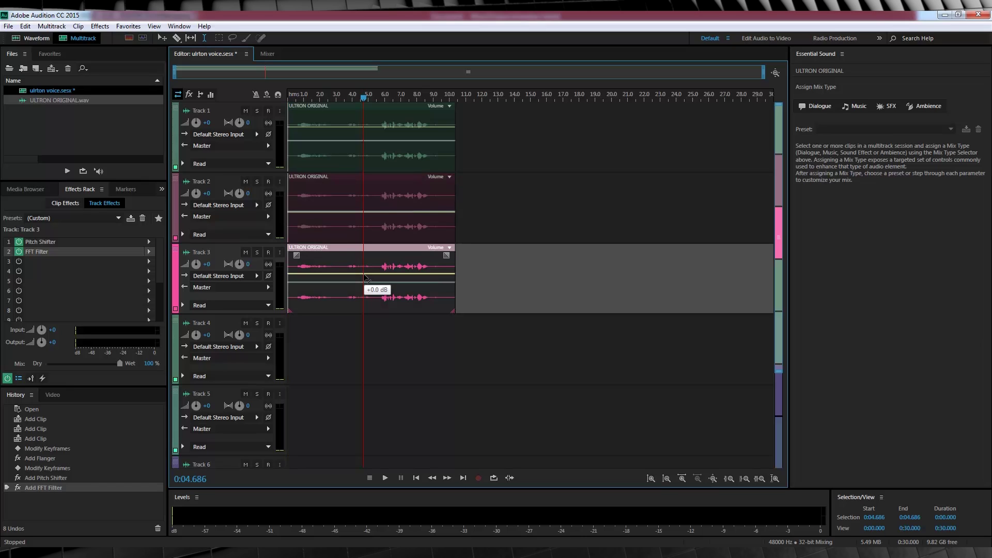
left_click_drag(365, 276, 364, 285)
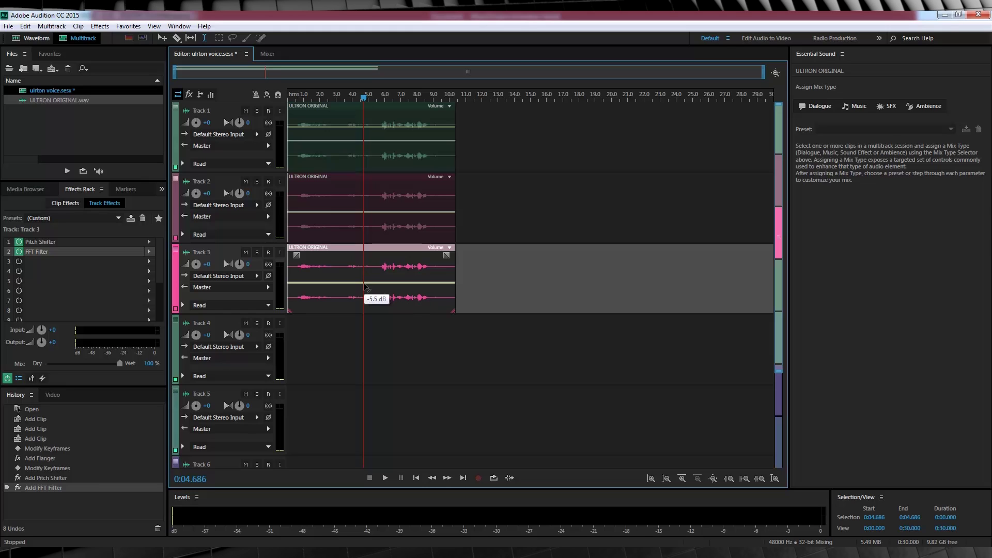
left_click(284, 95)
key("space")
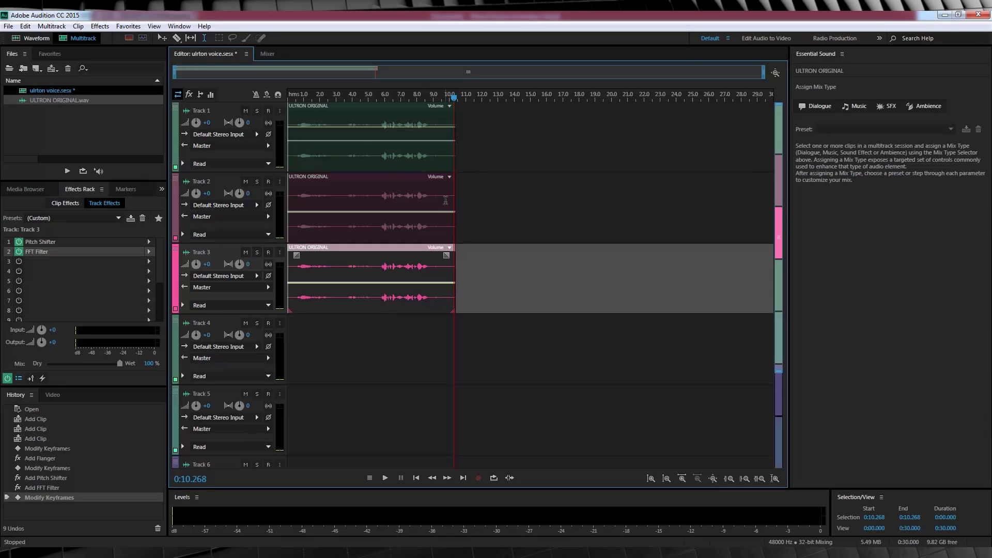
Export the selected clip range as ulrton voice_mixdown.wav and open it in the Waveform editor.
left_click_drag(452, 207, 274, 207)
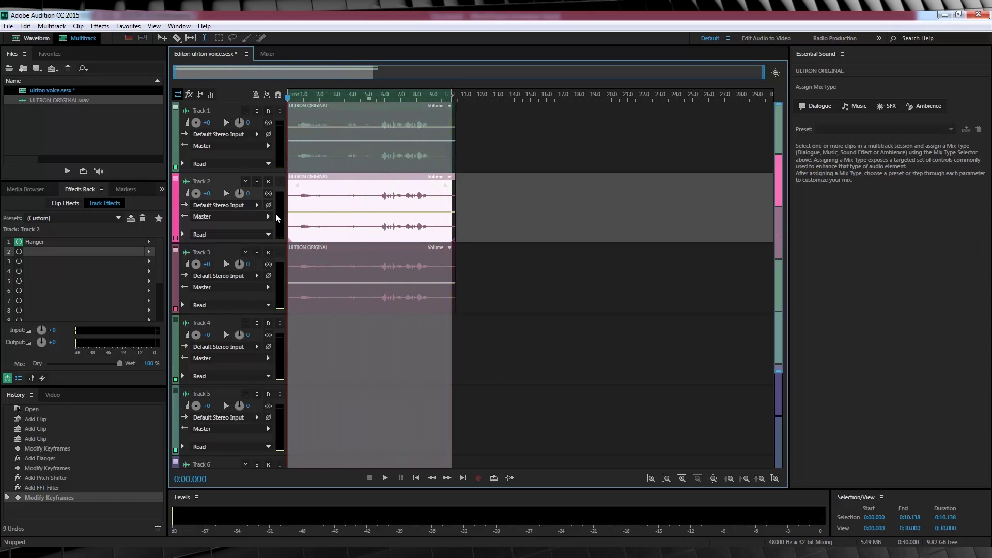
right_click(321, 152)
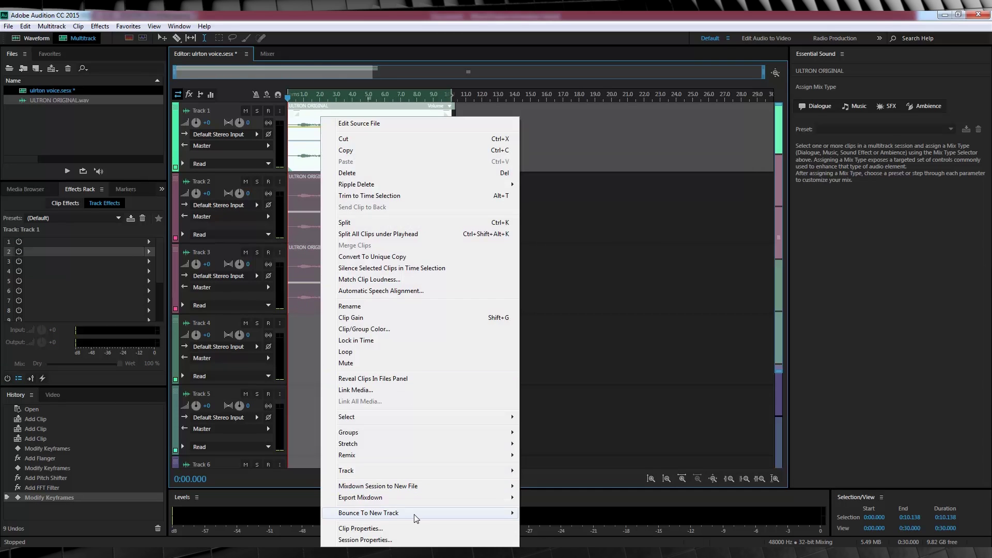
mouse_move(402, 501)
left_click(549, 497)
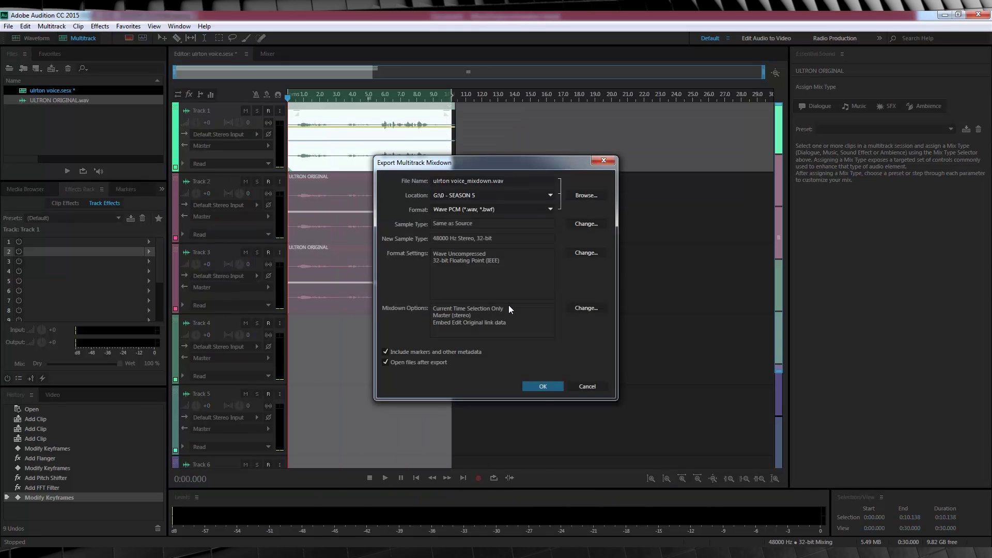
left_click(541, 385)
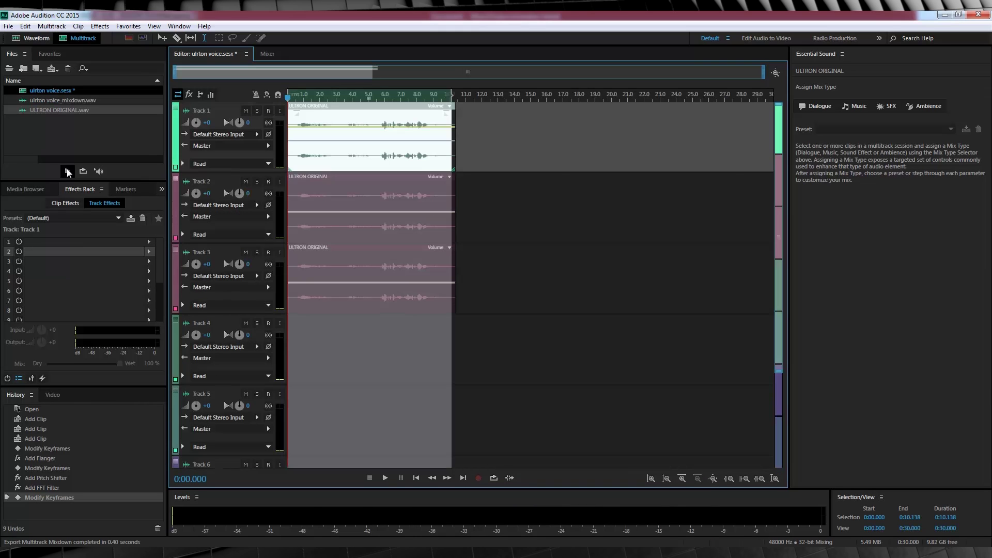
double_click(57, 101)
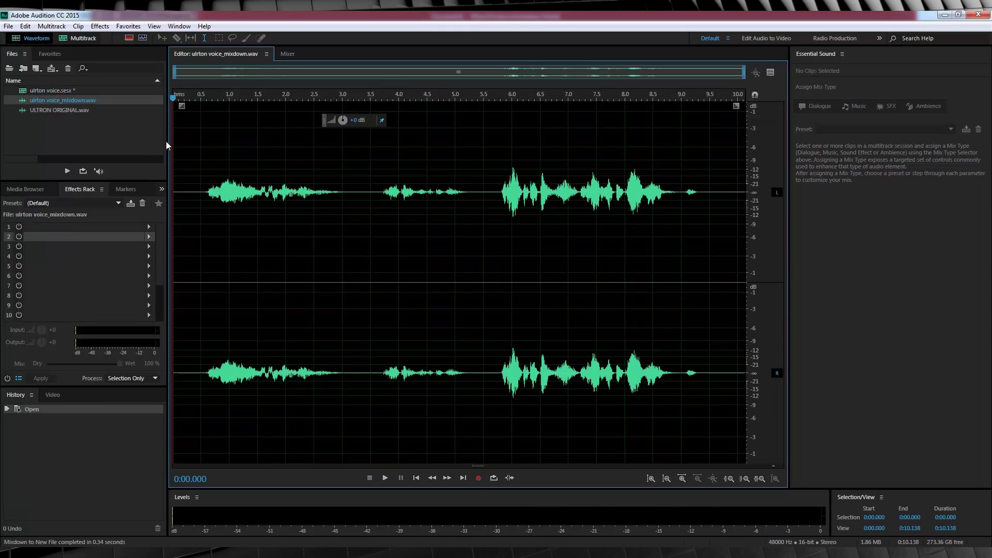
Add an FFT Filter at its Default preset to the mixdown's effects rack.
left_click(149, 228)
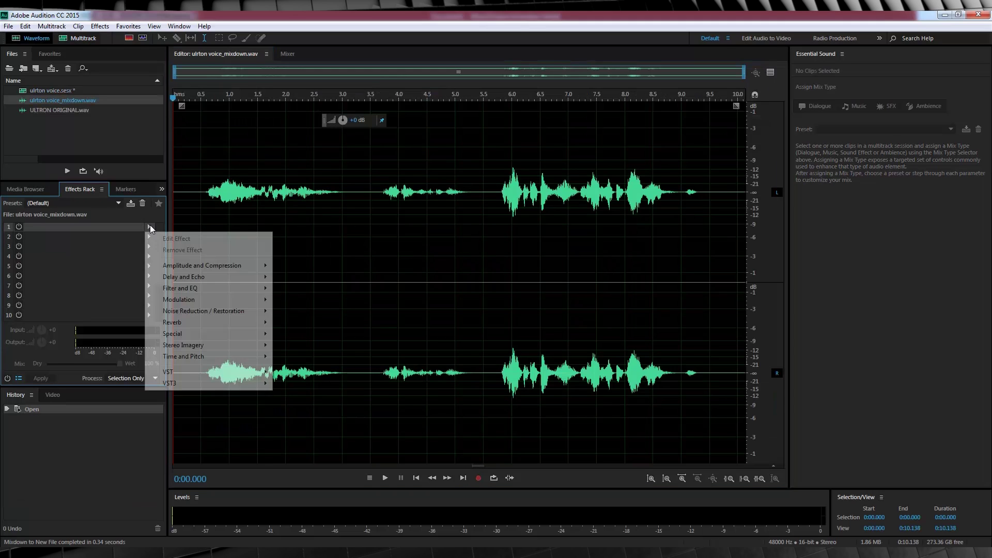
mouse_move(174, 289)
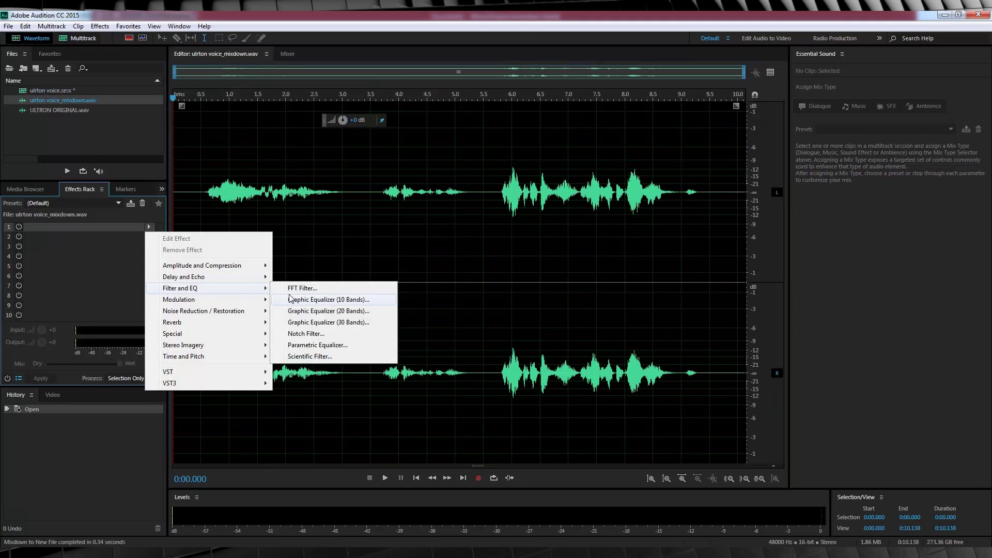
left_click(299, 287)
left_click(433, 176)
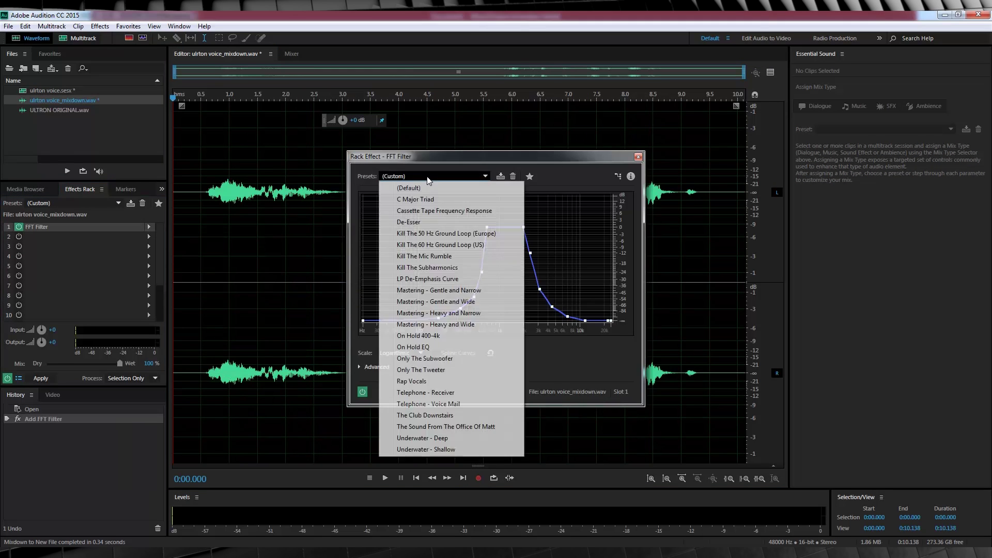
left_click(397, 184)
Boost frequencies below 100 Hz by about 12 dB, apply the filter and play the result.
left_click_drag(380, 228, 376, 203)
left_click(419, 203)
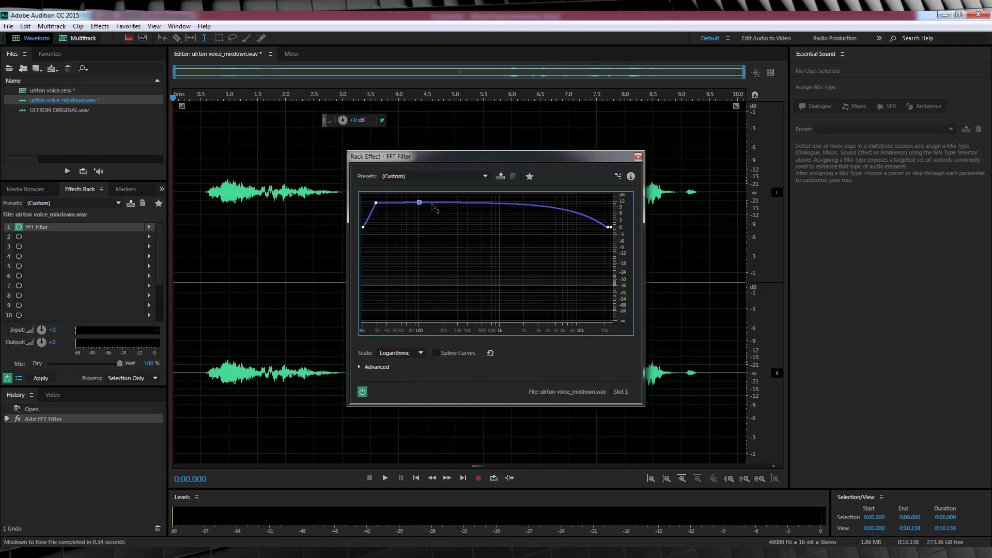
left_click_drag(437, 205, 427, 227)
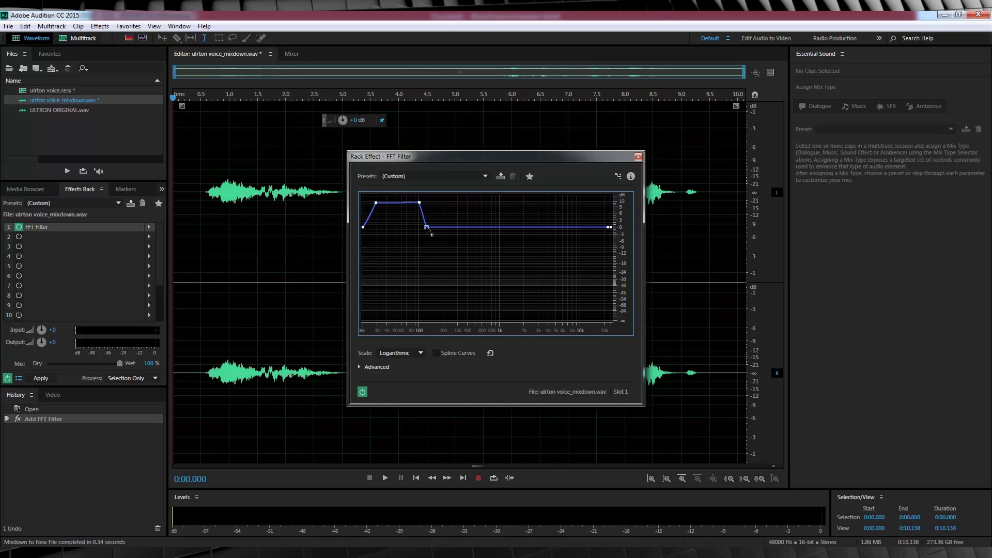
left_click(638, 156)
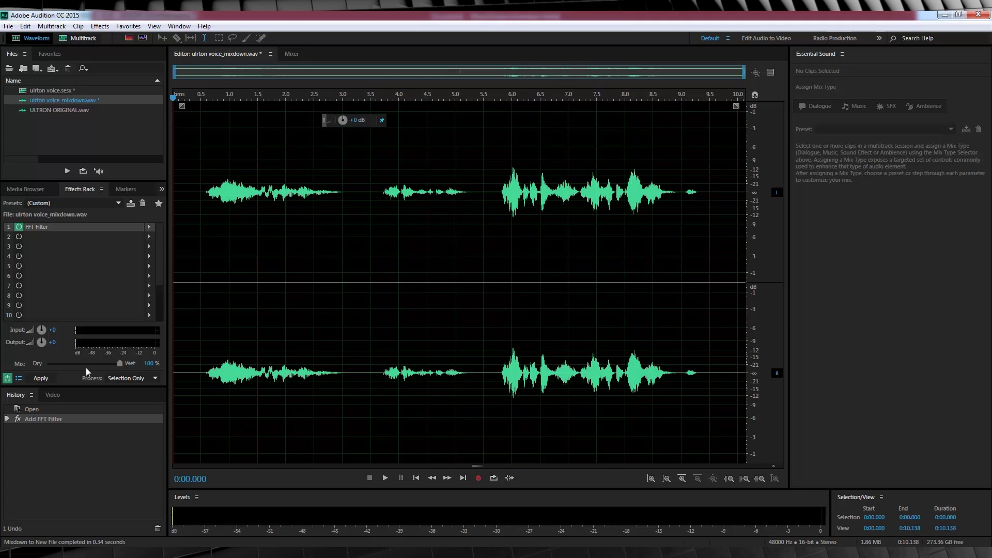
left_click(41, 378)
key("space")
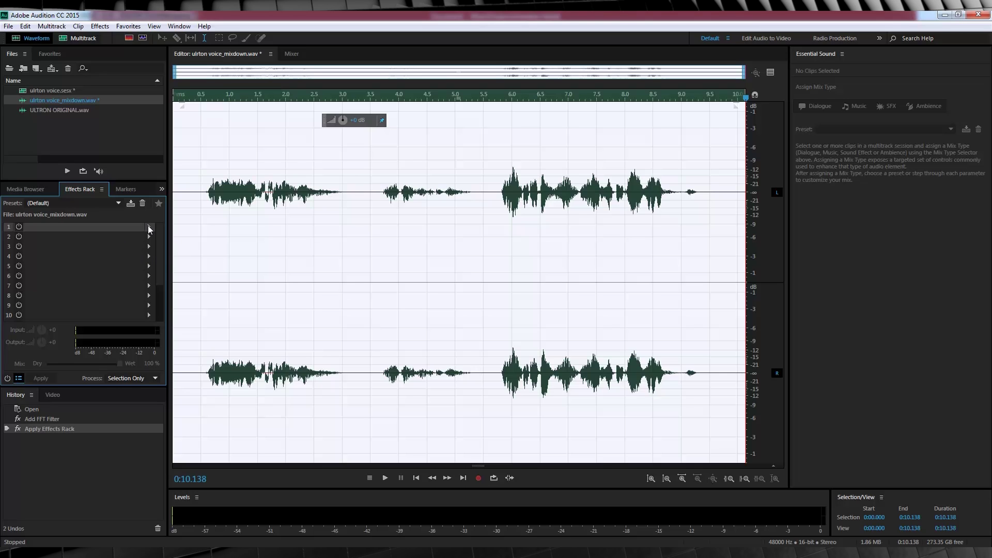
Add Special > Guitar Suite with the Mix-n-Mojo preset to the mixdown rack and preview it.
left_click(149, 227)
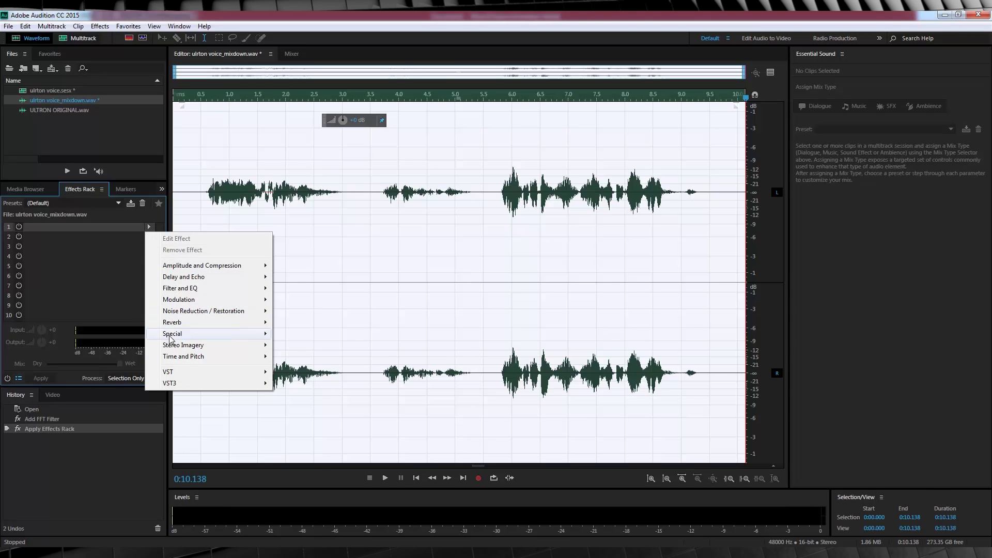
mouse_move(238, 333)
left_click(305, 345)
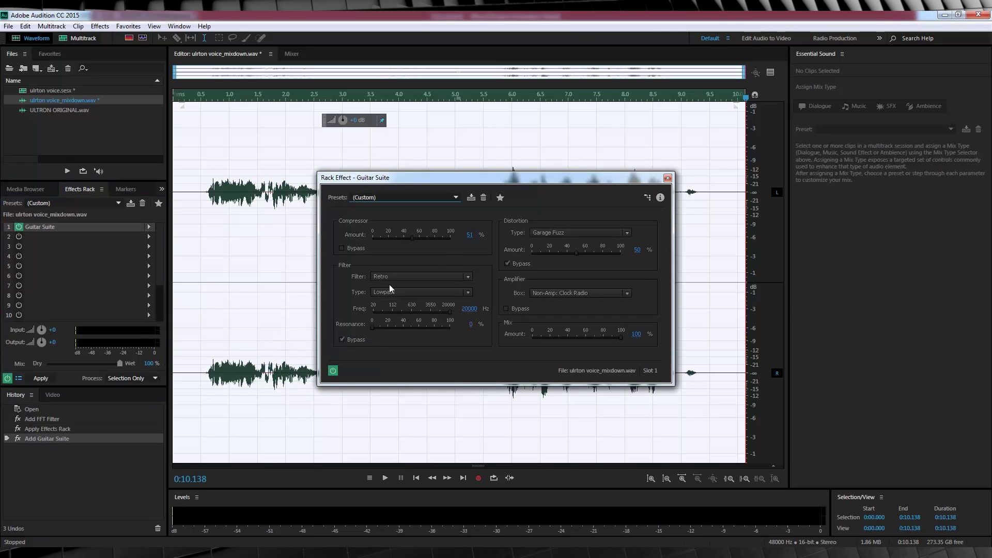
left_click(444, 198)
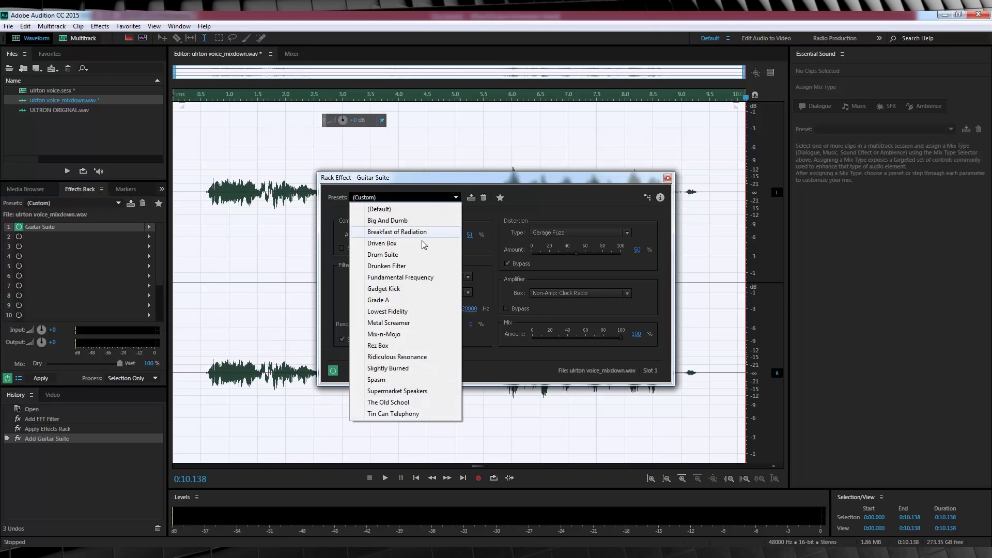
left_click(391, 336)
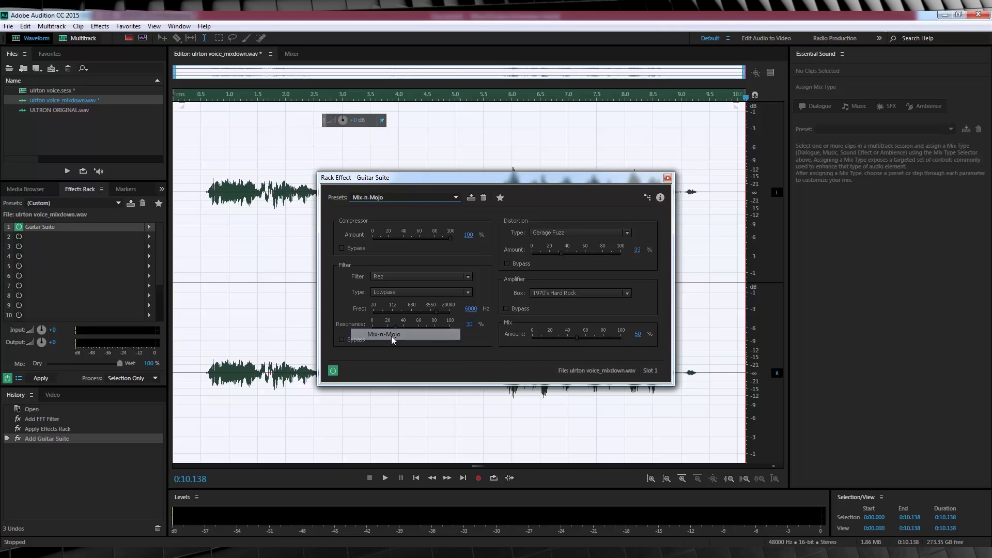
left_click(668, 178)
left_click(385, 477)
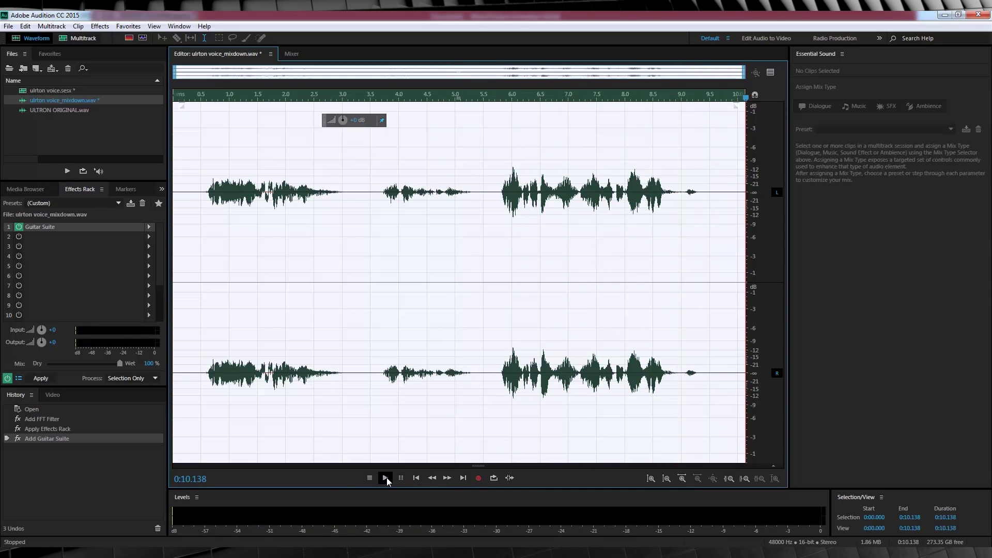
Apply the Effects Rack to bake the Guitar Suite distortion into ulrton voice_mixdown.wav.
left_click(41, 378)
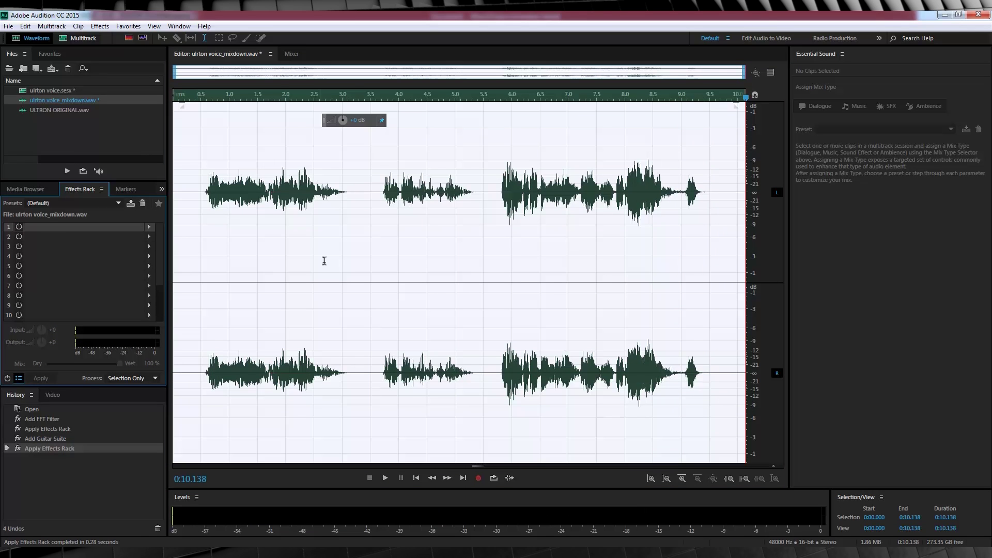